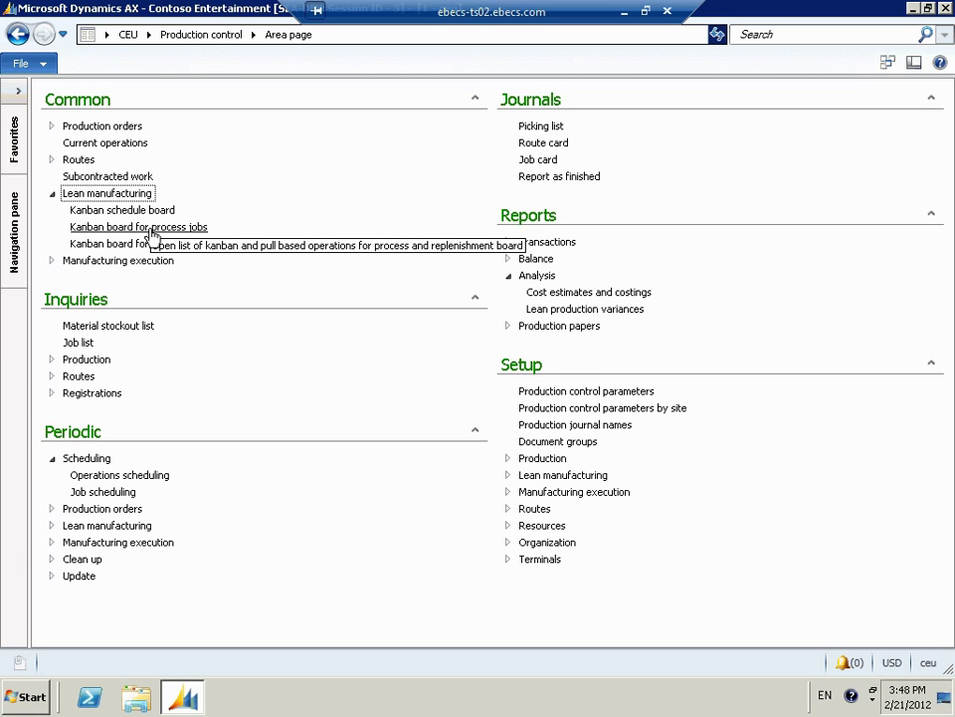
# Open the kanban board for process jobs and select the planned LE-ASSY KB kanban in the finished goods quantity overview
pyautogui.click(149, 227)
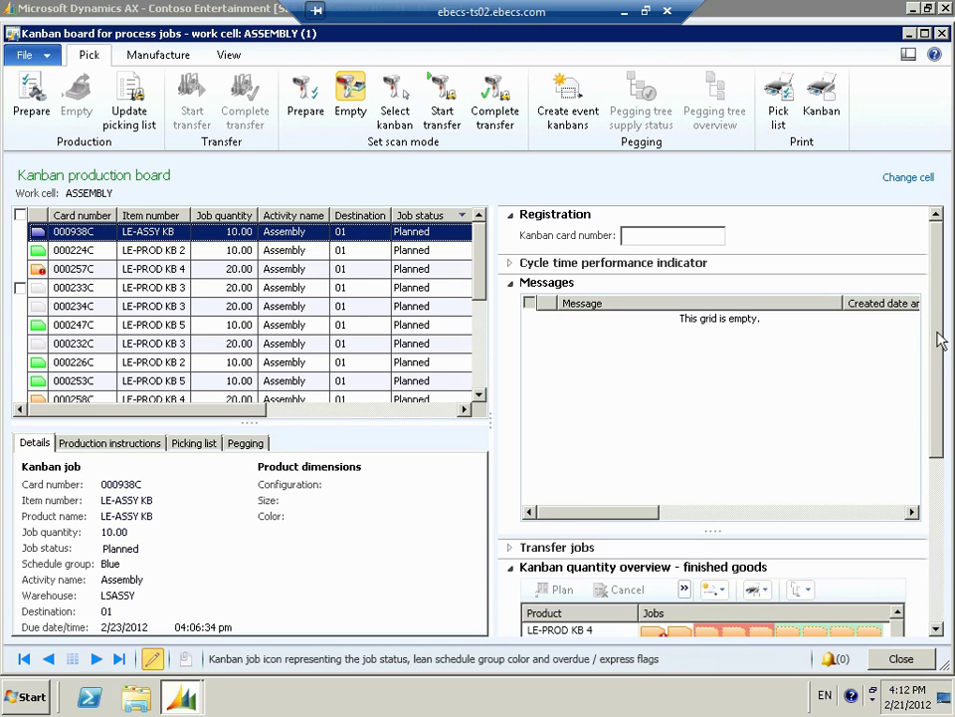
pyautogui.moveTo(940, 337); pyautogui.dragTo(943, 458)
pyautogui.scroll(-1, 940, 468)
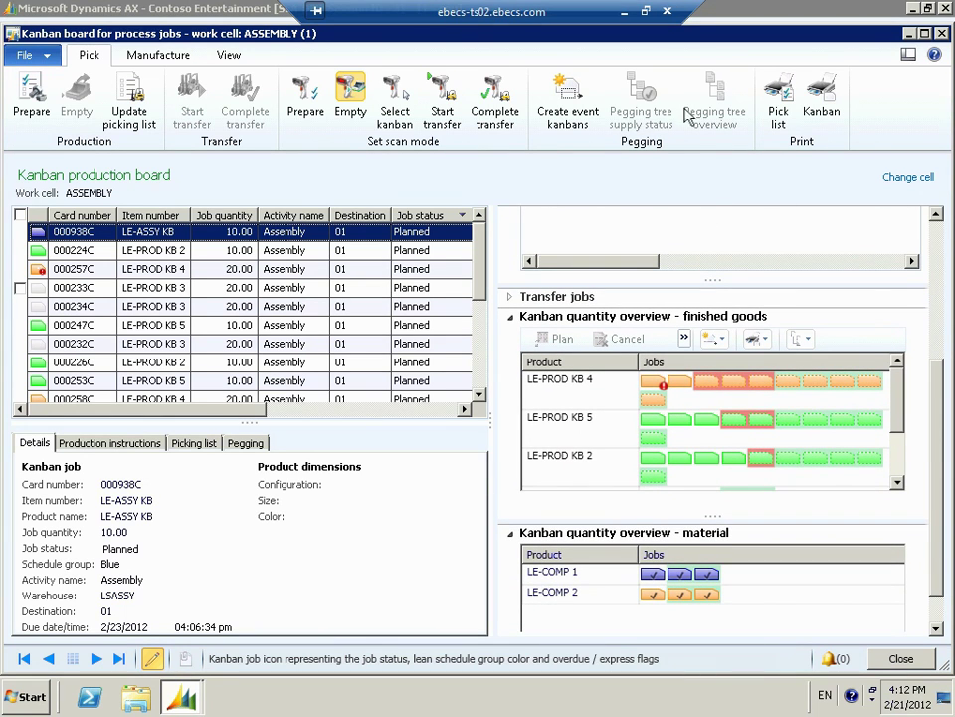
pyautogui.click(897, 482)
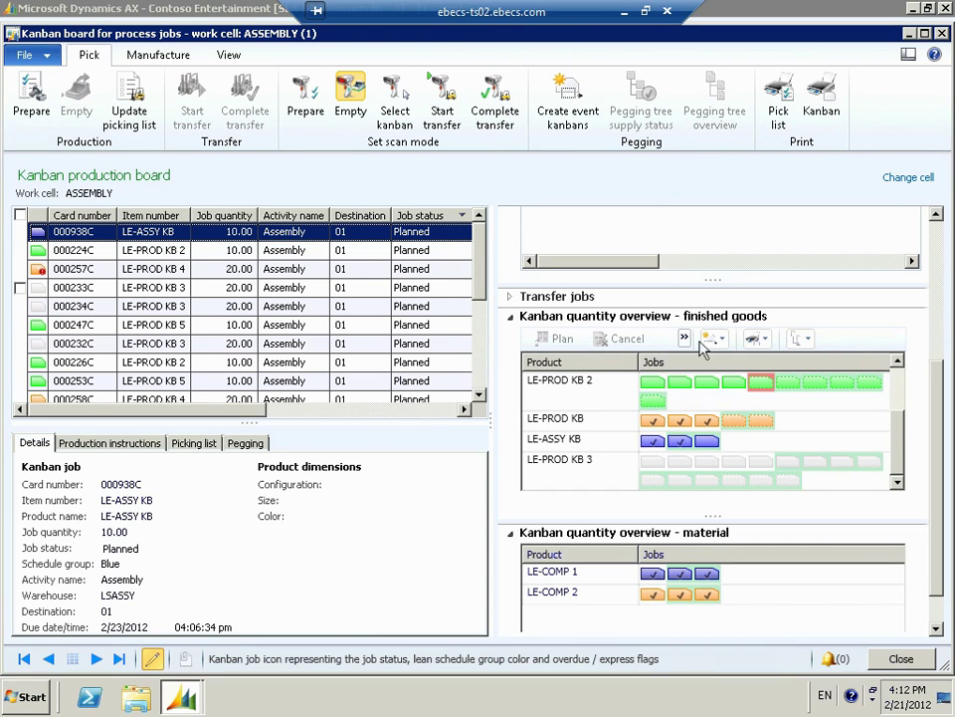
pyautogui.click(713, 450)
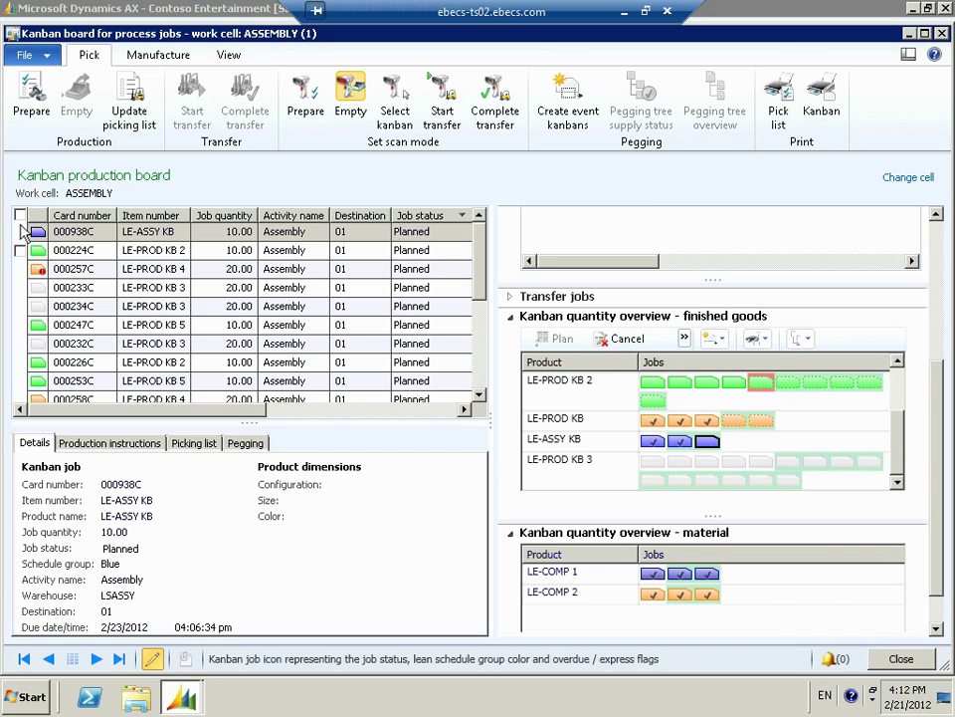
# Mark the planned LE-ASSY KB job in the production list and print its kanban card to the screen with printing filter All
pyautogui.click(21, 230)
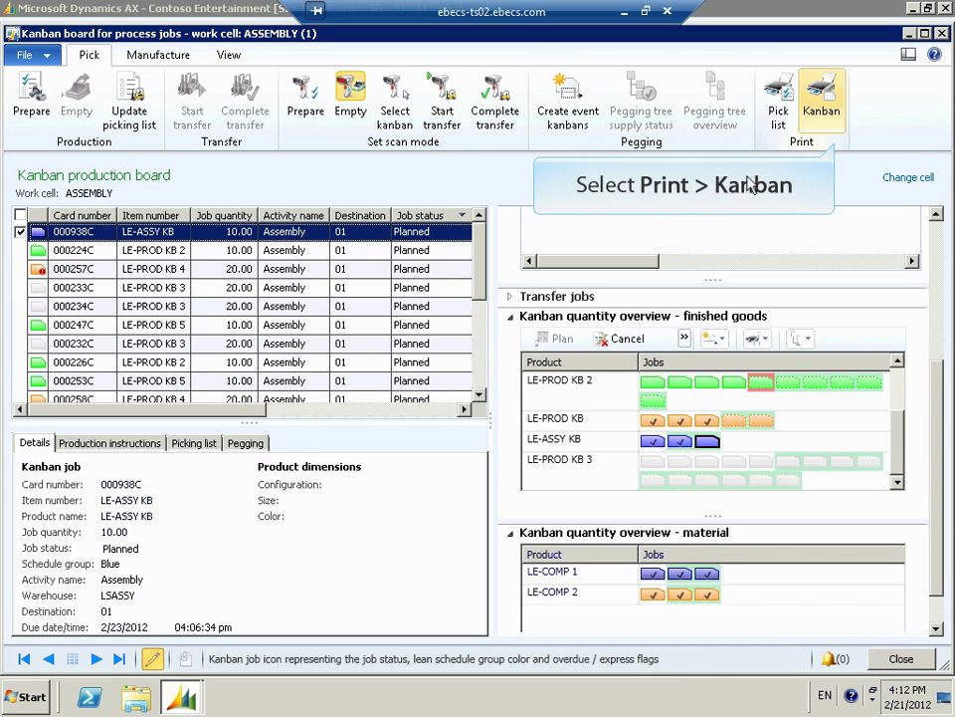
pyautogui.click(841, 124)
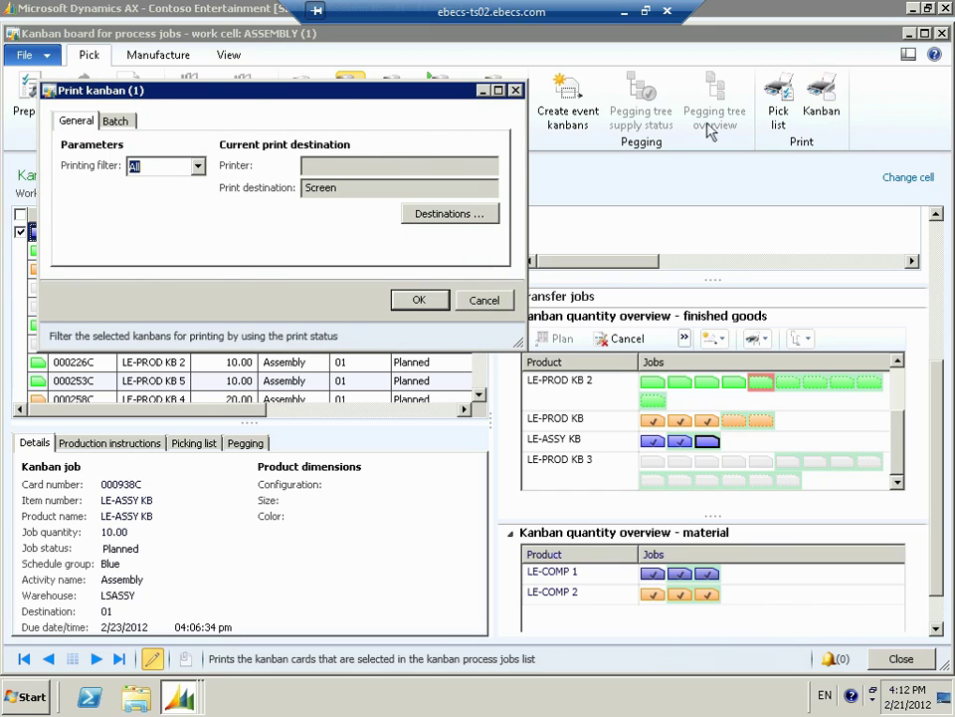
pyautogui.click(442, 298)
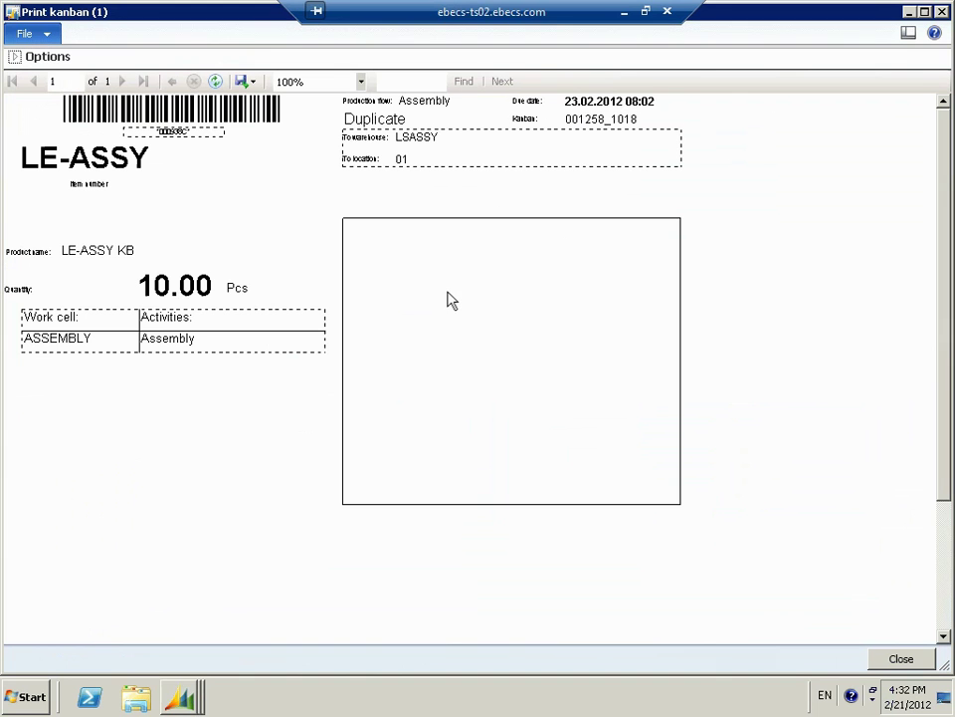
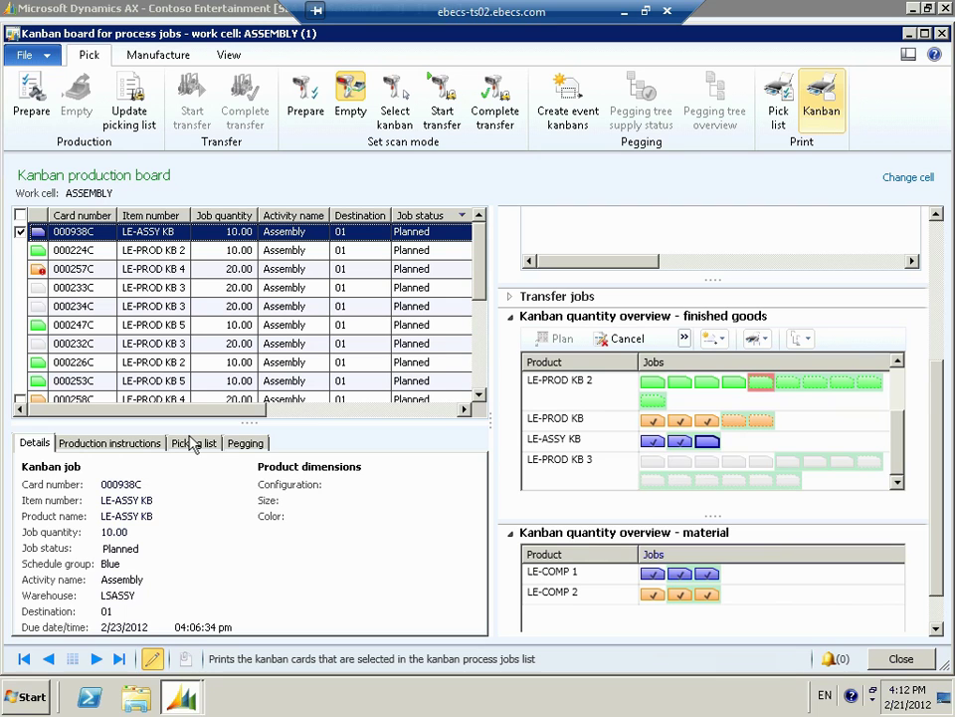
# Review the picking list and the production instructions of the LE-ASSY KB kanban job
pyautogui.click(194, 444)
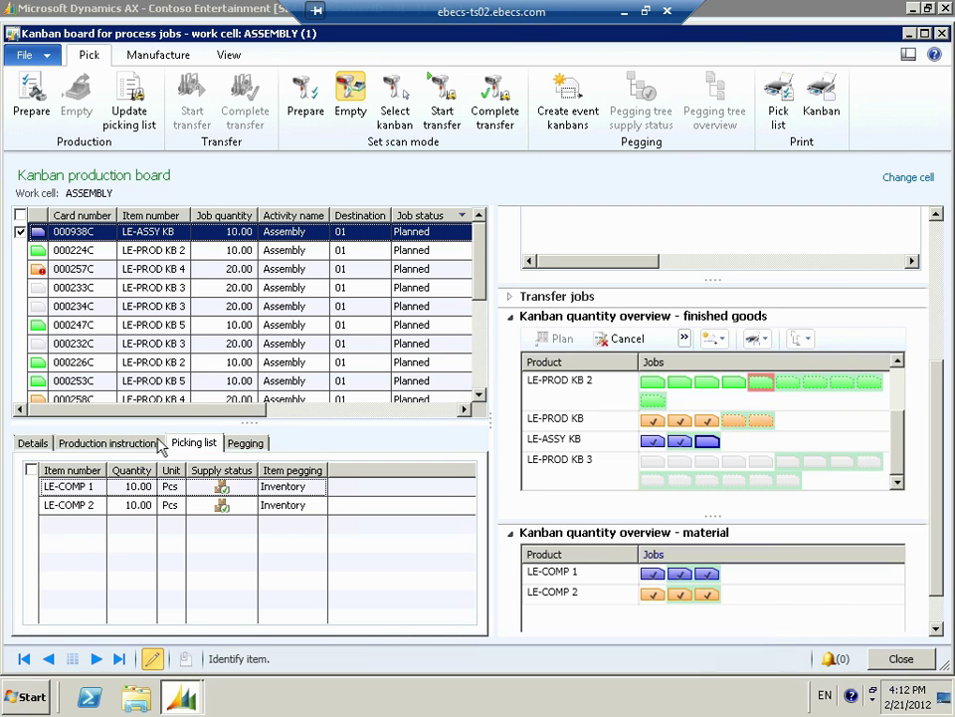
pyautogui.click(159, 444)
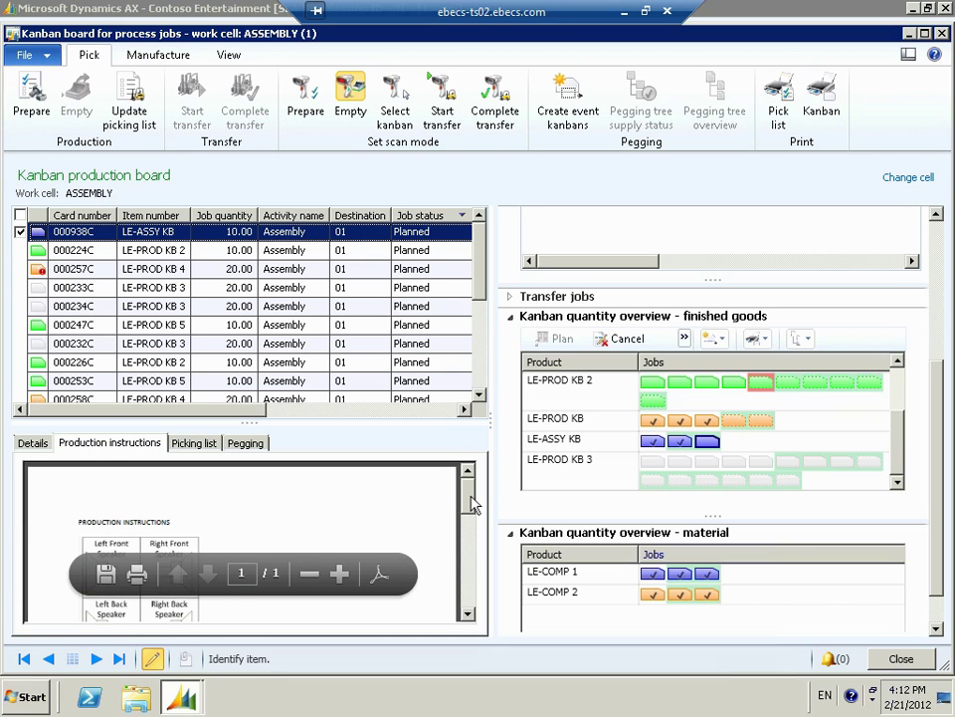
pyautogui.moveTo(473, 506); pyautogui.dragTo(467, 480)
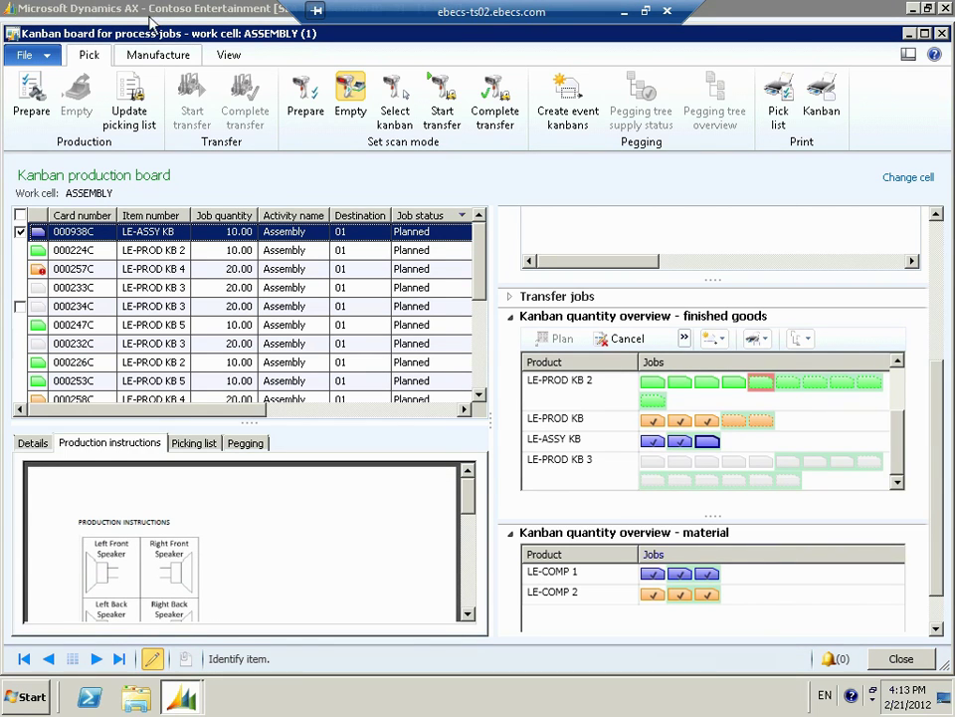
# Start production of the LE-ASSY KB kanban job in the ASSEMBLY work cell and register it as complete
pyautogui.click(183, 60)
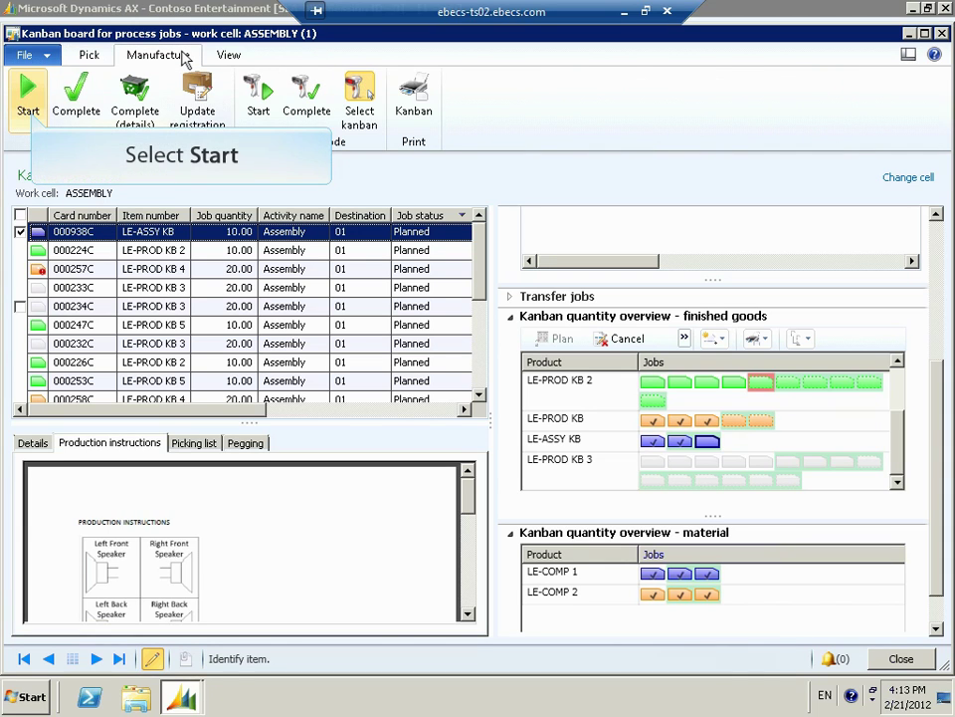
pyautogui.click(30, 111)
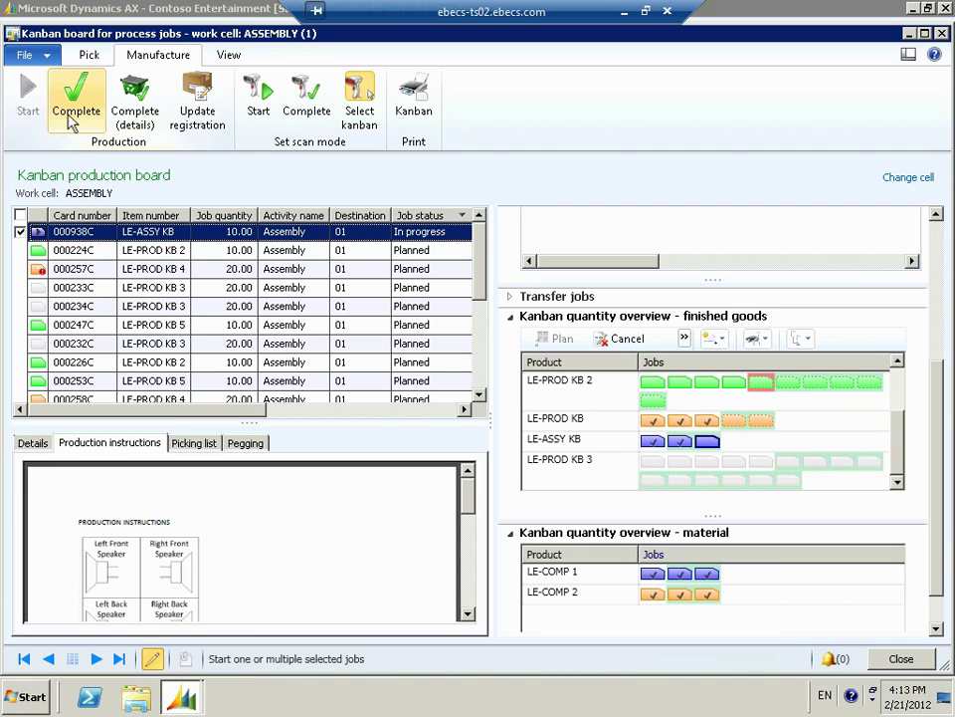
pyautogui.click(69, 117)
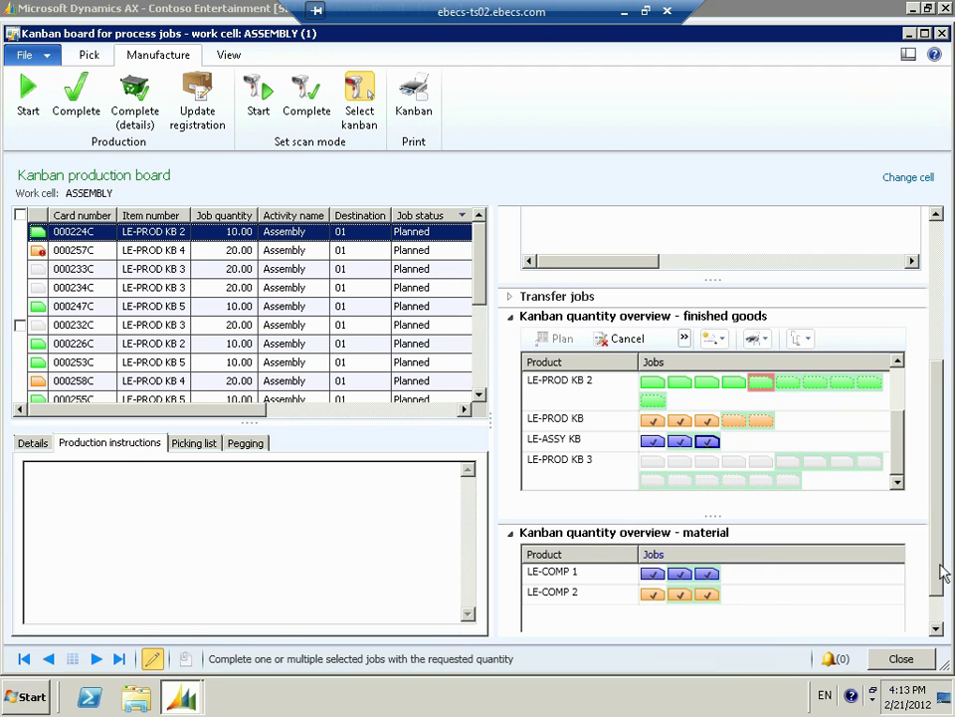
pyautogui.moveTo(944, 574); pyautogui.dragTo(938, 616)
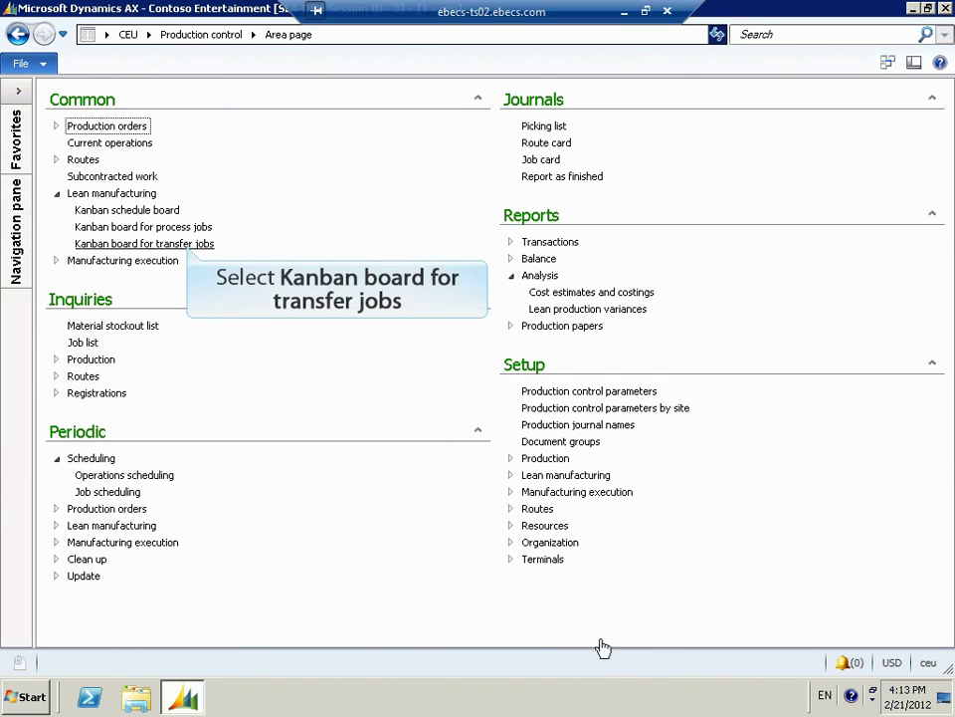
# Open the kanban board for transfer jobs and print the card of the last LE-COMP 1 kanban to the screen
pyautogui.click(188, 247)
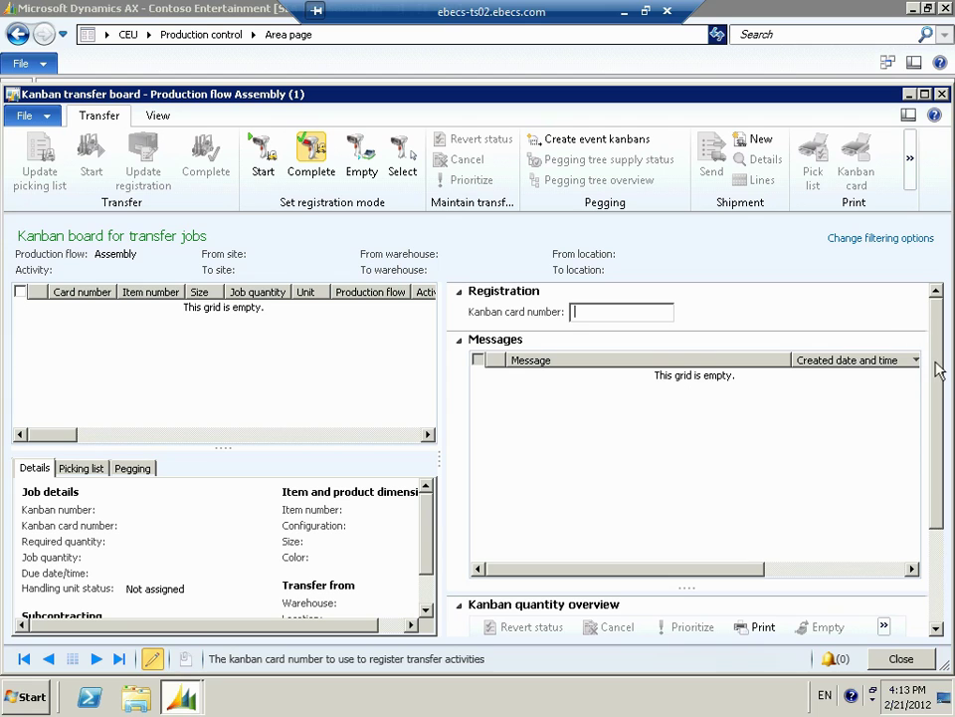
pyautogui.scroll(-3, 934, 357)
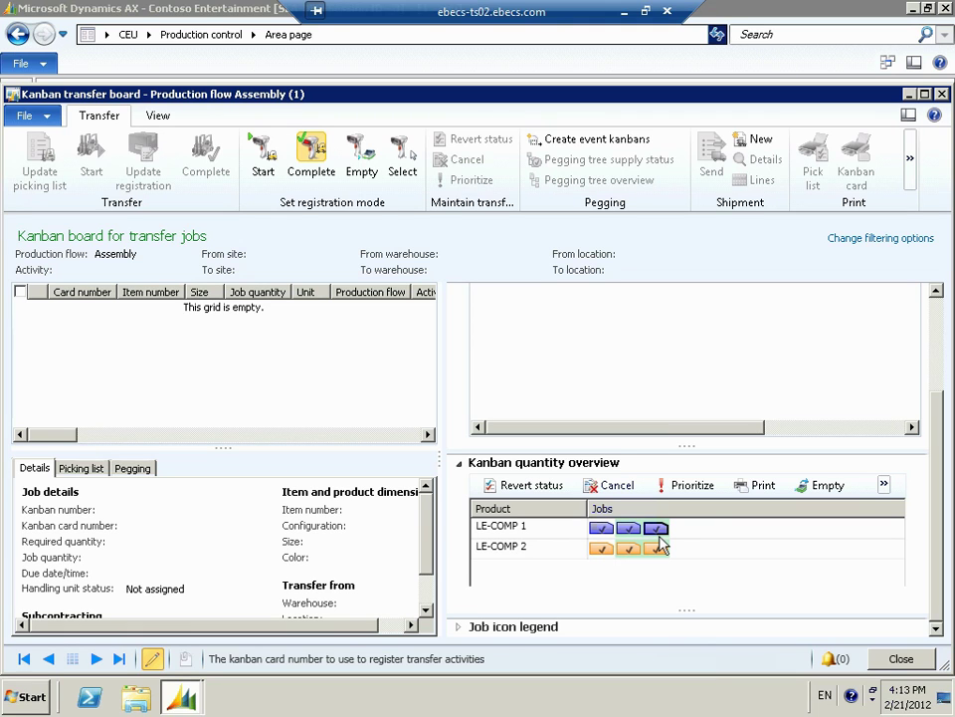
pyautogui.click(764, 487)
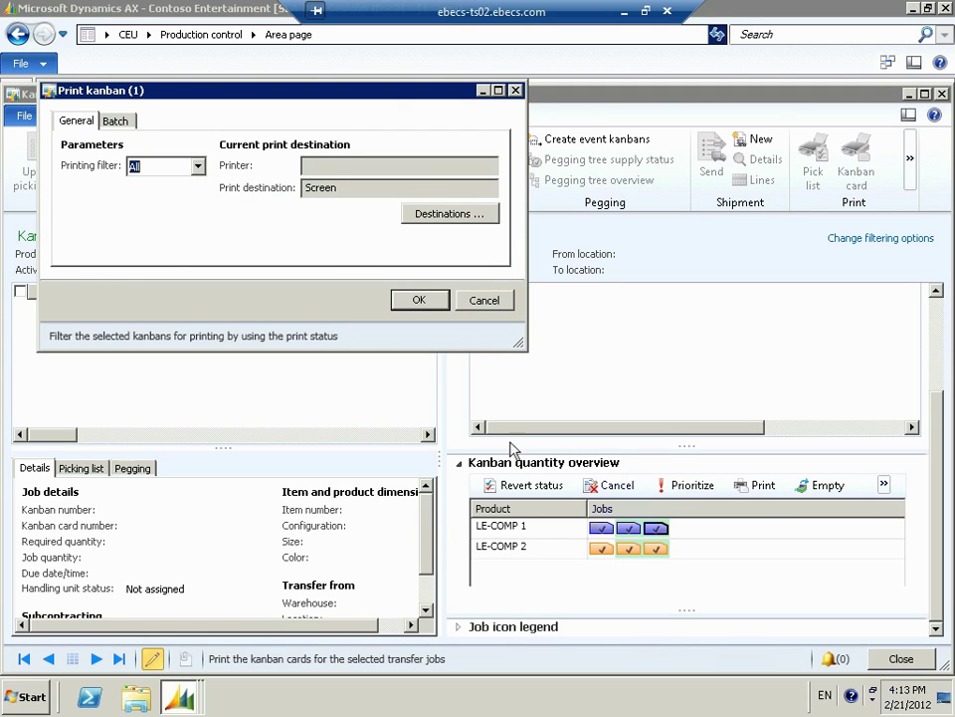
pyautogui.click(419, 299)
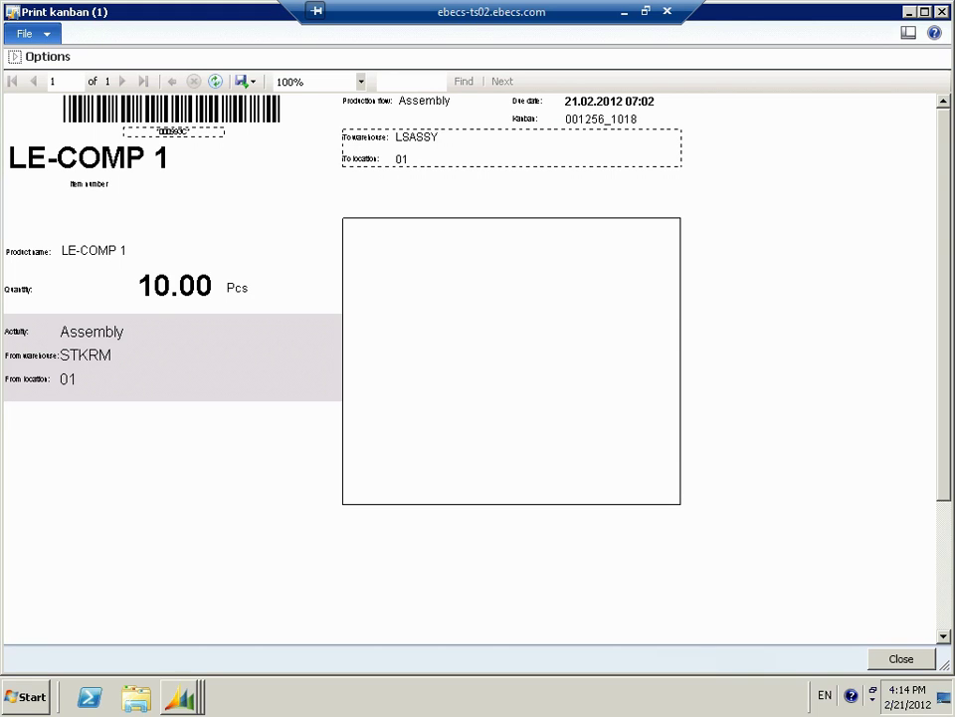
pyautogui.press('Escape')
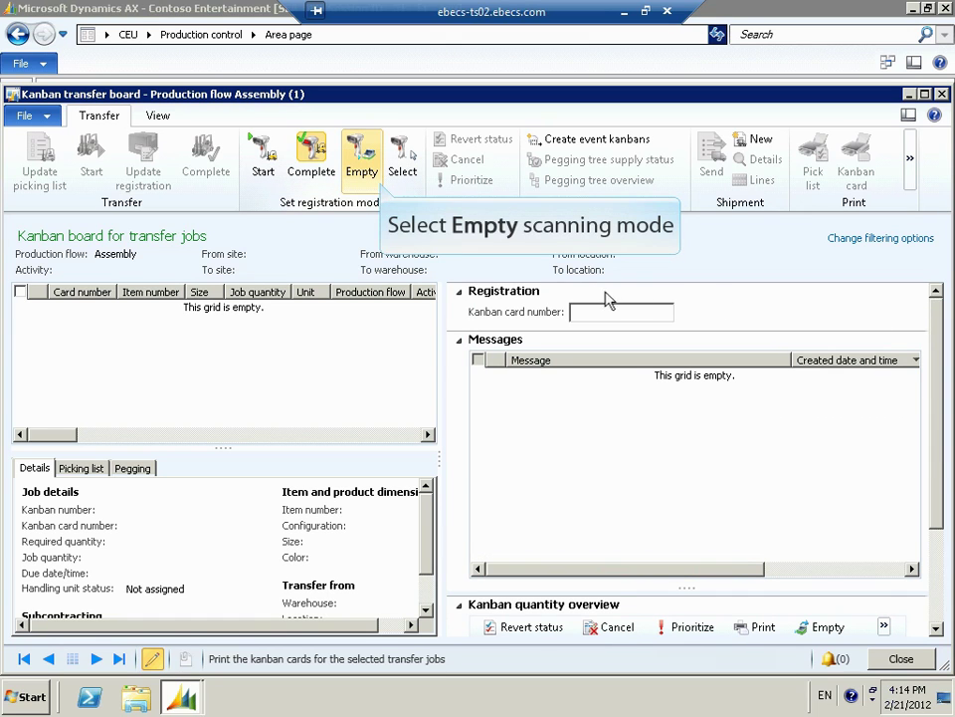
# Set the registration mode to Empty and register the printed LE-COMP 1 kanban by its card number
pyautogui.click(362, 171)
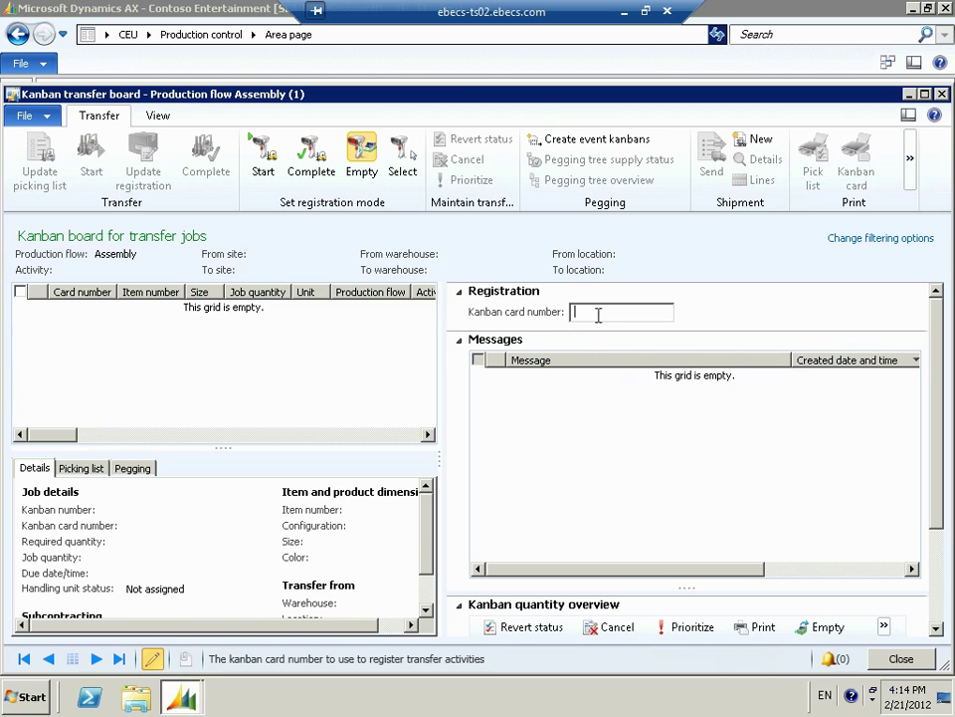
pyautogui.write('000995C')
pyautogui.press('Return')
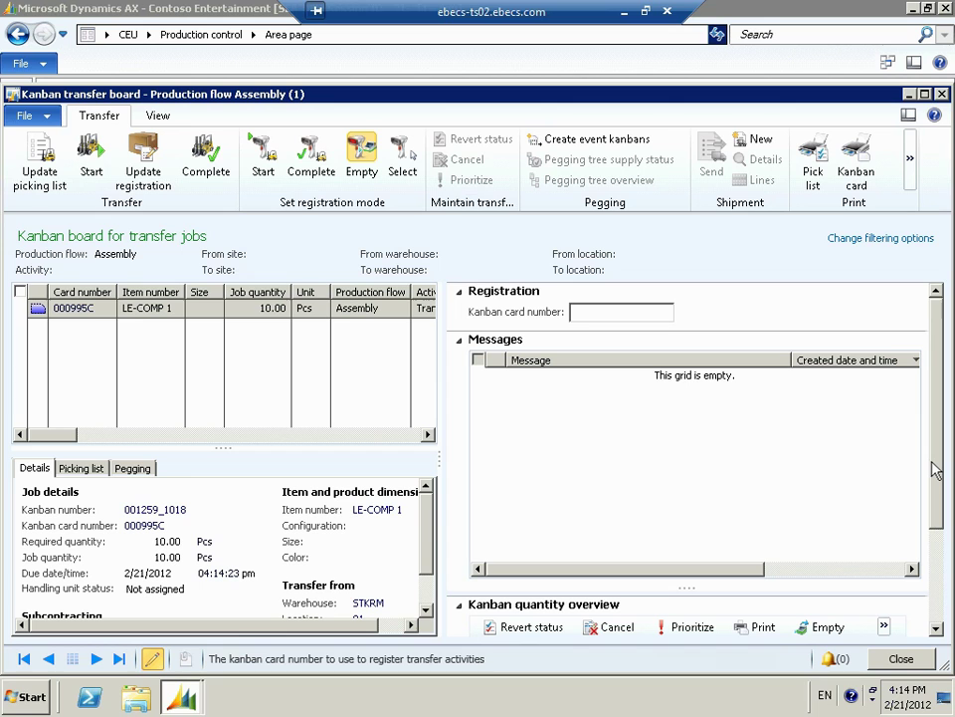
# Empty the last LE-COMP 2 kanban from the kanban quantity overview and refresh the transfer board
pyautogui.moveTo(936, 488); pyautogui.dragTo(941, 613)
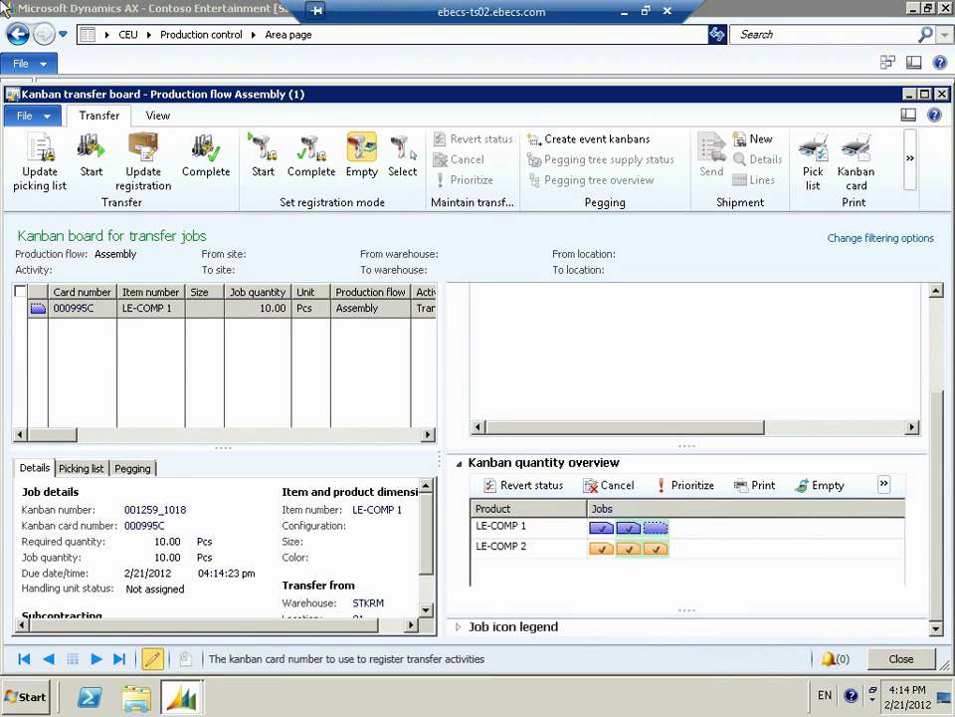
pyautogui.click(654, 551)
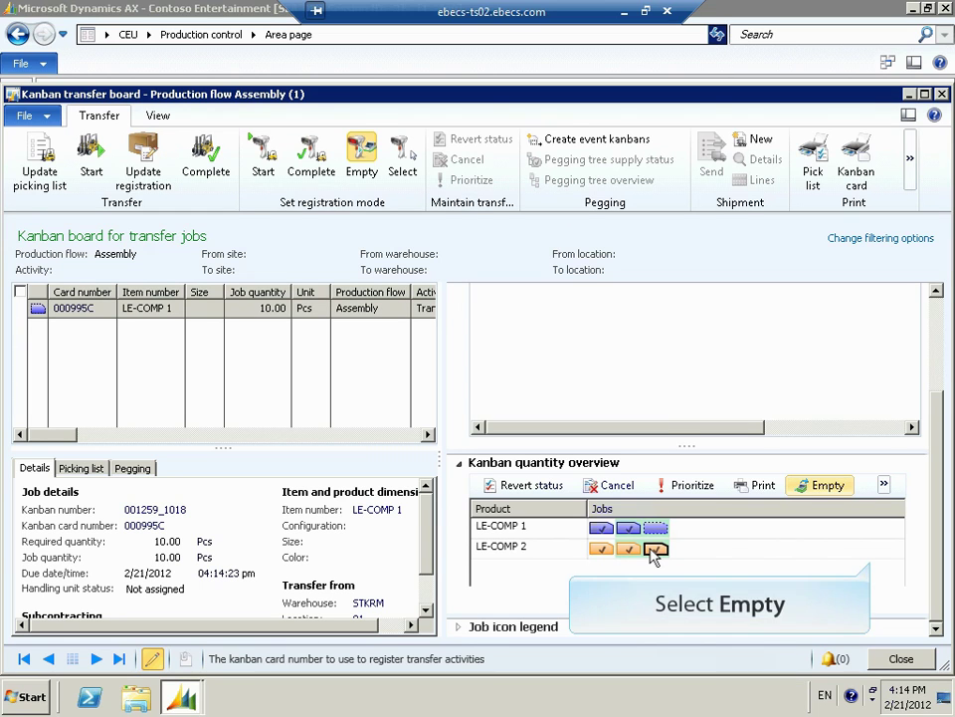
pyautogui.click(806, 492)
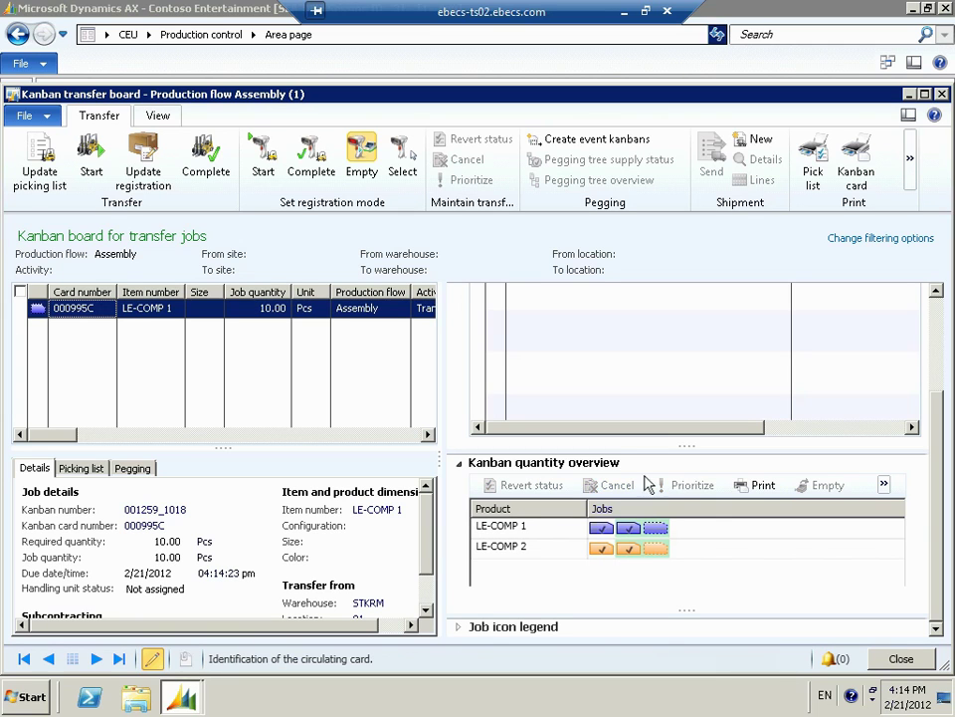
pyautogui.click(164, 118)
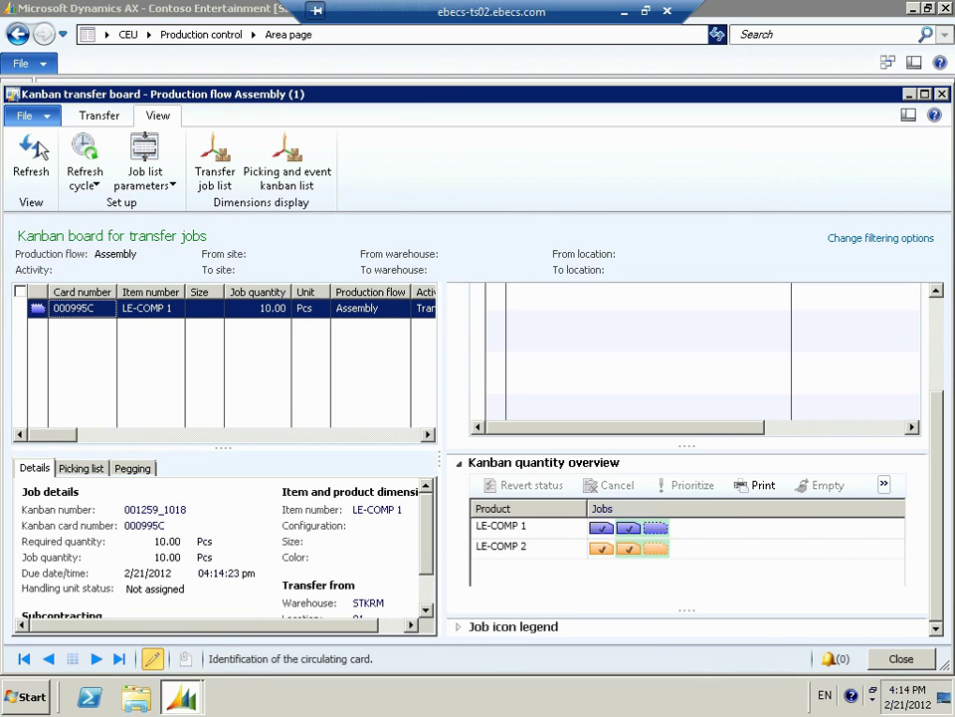
pyautogui.click(37, 149)
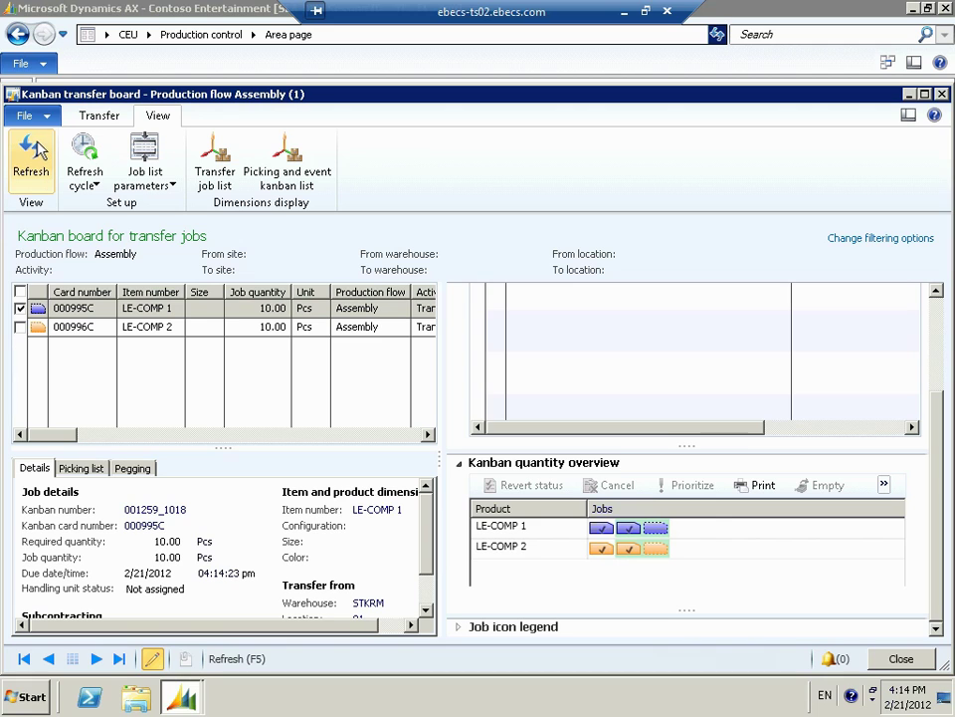
# Select both the LE-COMP 1 and LE-COMP 2 transfer jobs, start them, and register each one as completed
pyautogui.click(21, 328)
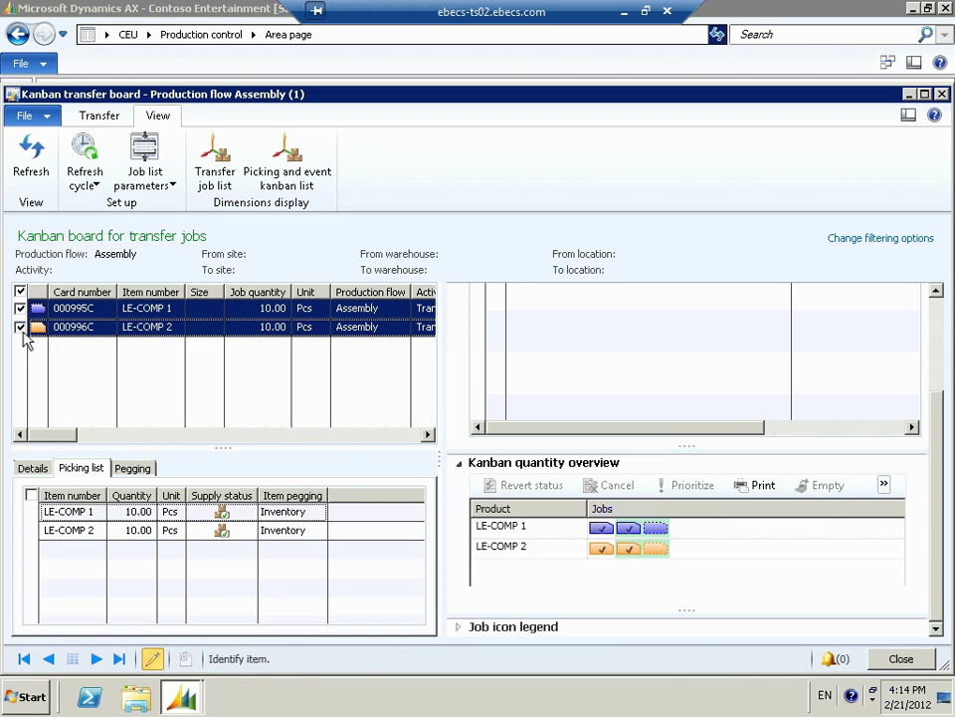
pyautogui.click(98, 116)
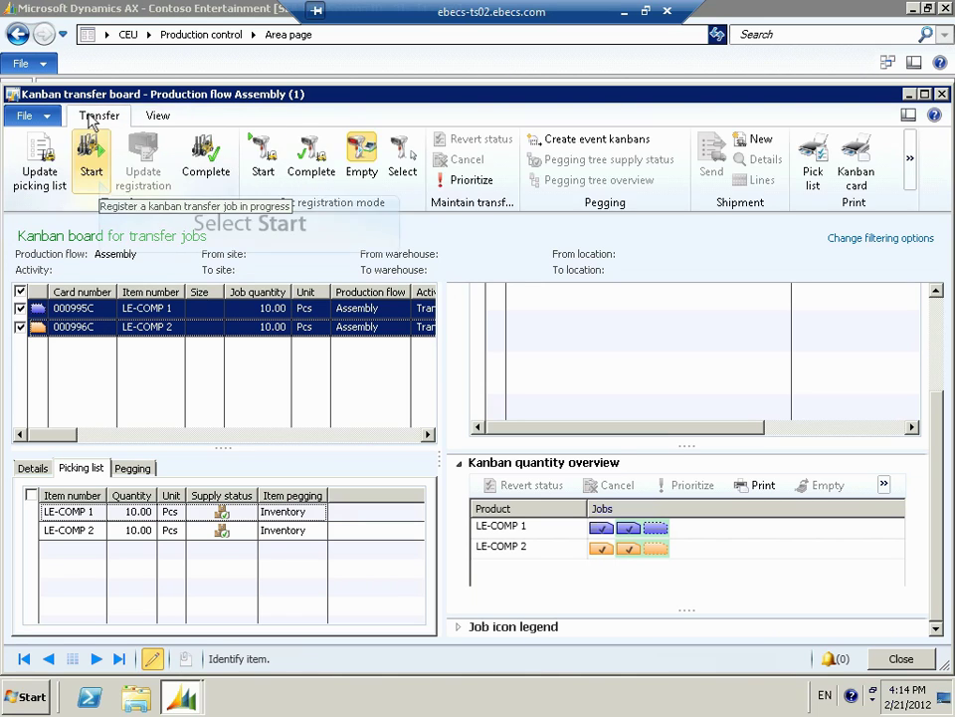
pyautogui.click(100, 182)
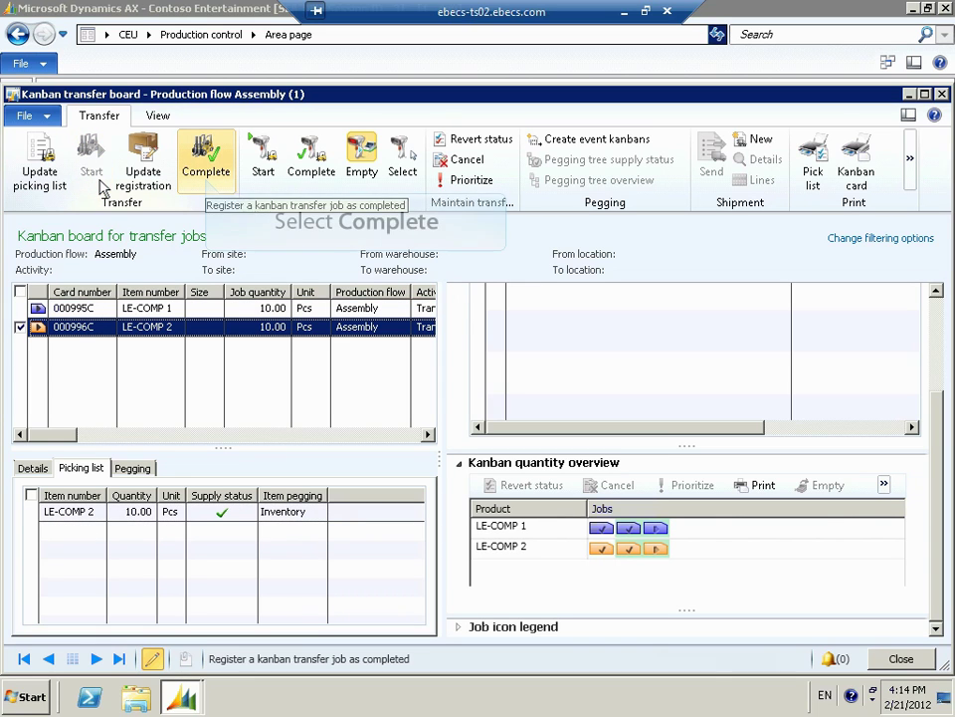
pyautogui.click(208, 185)
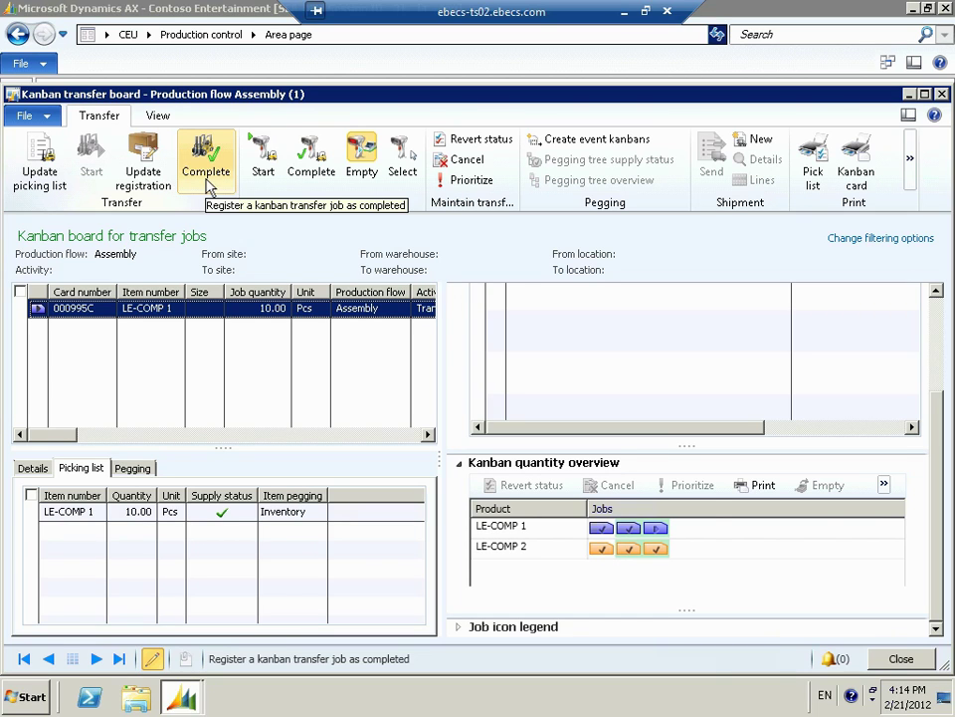
pyautogui.click(208, 185)
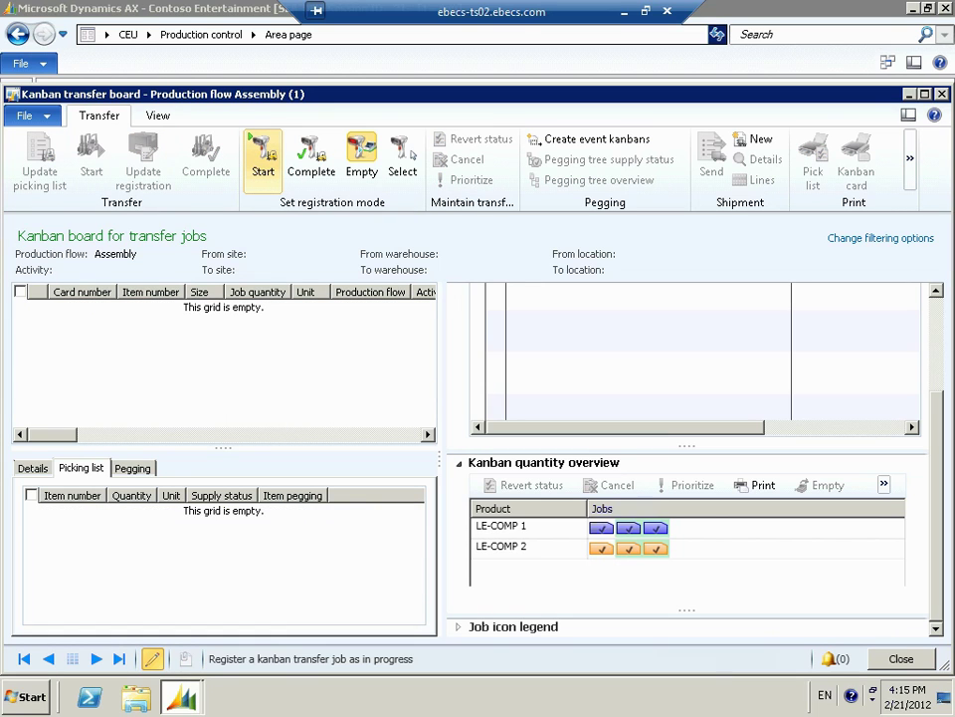